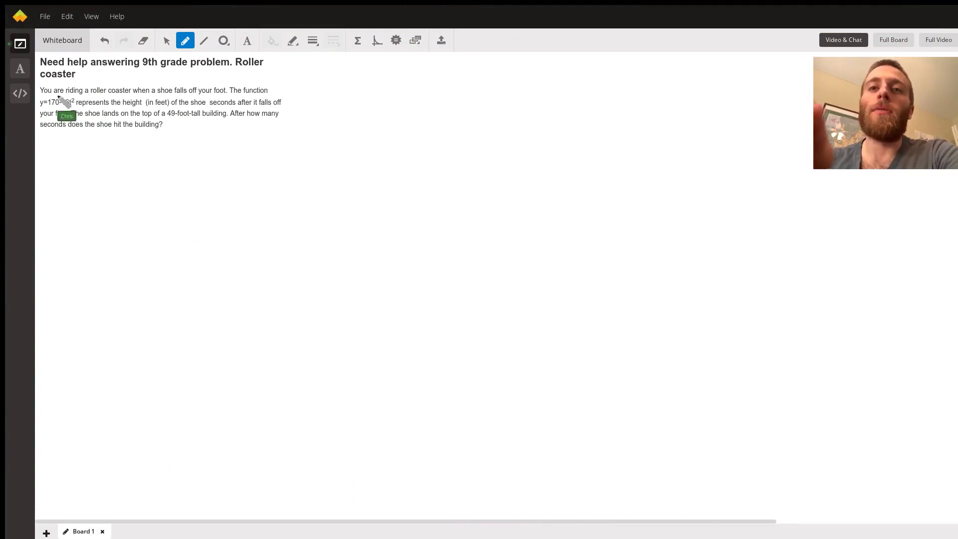
# - Circle y = 170 − 16t² and the 49-foot height, then sketch the wavy track with a falling arrow
pyautogui.moveTo(67, 93)
pyautogui.mouseDown()
pyautogui.moveTo(64, 120)
pyautogui.moveTo(75, 99)
pyautogui.mouseUp()
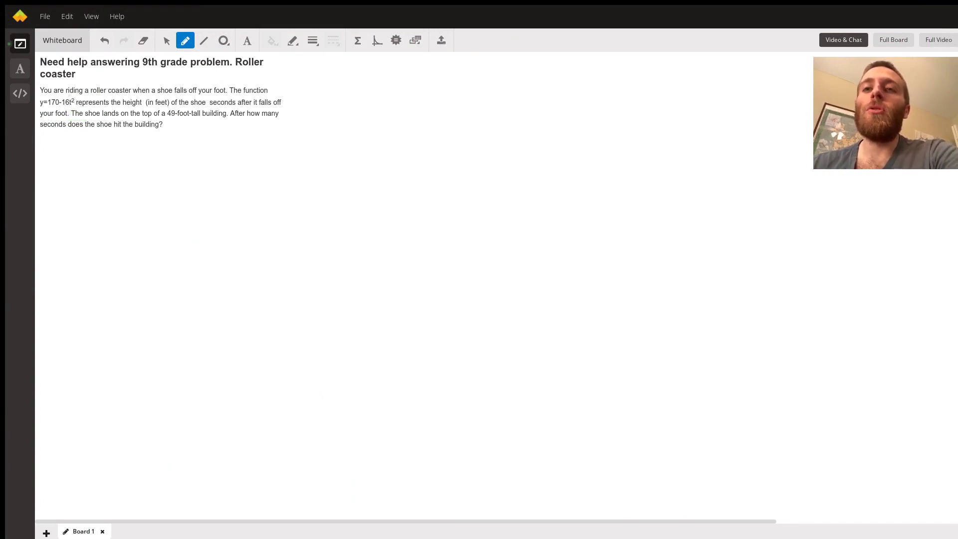
pyautogui.moveTo(176, 103)
pyautogui.mouseDown()
pyautogui.moveTo(160, 111)
pyautogui.moveTo(179, 110)
pyautogui.mouseUp()
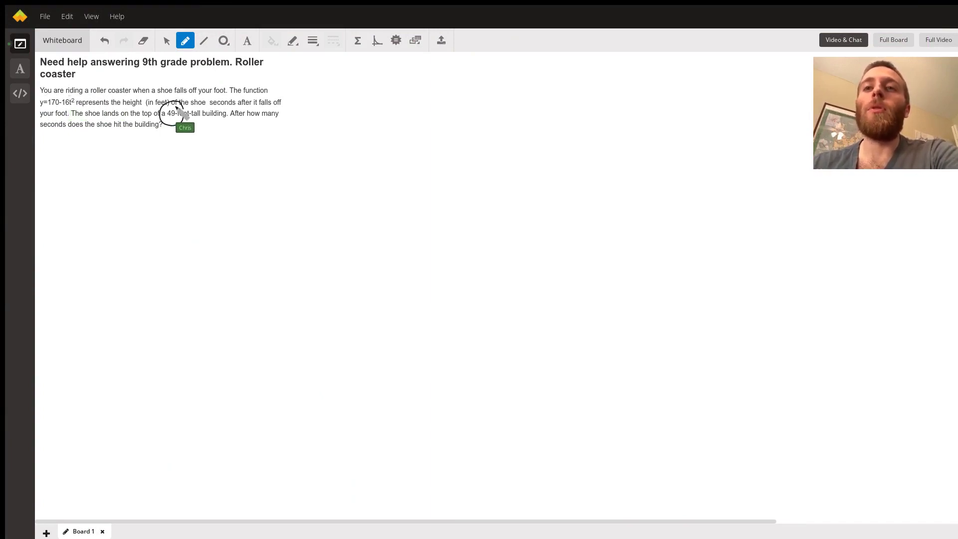
pyautogui.moveTo(298, 95)
pyautogui.mouseDown()
pyautogui.moveTo(386, 95)
pyautogui.moveTo(354, 118)
pyautogui.moveTo(382, 180)
pyautogui.mouseUp()
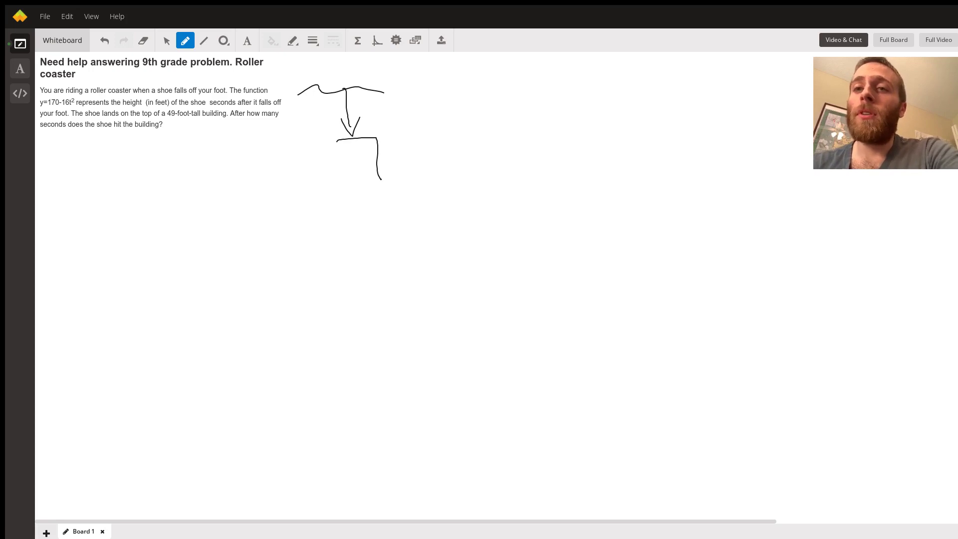
# - Draw the building under the arrow, label its height h = 49, and begin writing 170 below the problem
pyautogui.moveTo(379, 137)
pyautogui.mouseDown()
pyautogui.moveTo(385, 175)
pyautogui.moveTo(412, 161)
pyautogui.moveTo(436, 168)
pyautogui.moveTo(344, 140)
pyautogui.moveTo(398, 165)
pyautogui.mouseUp()
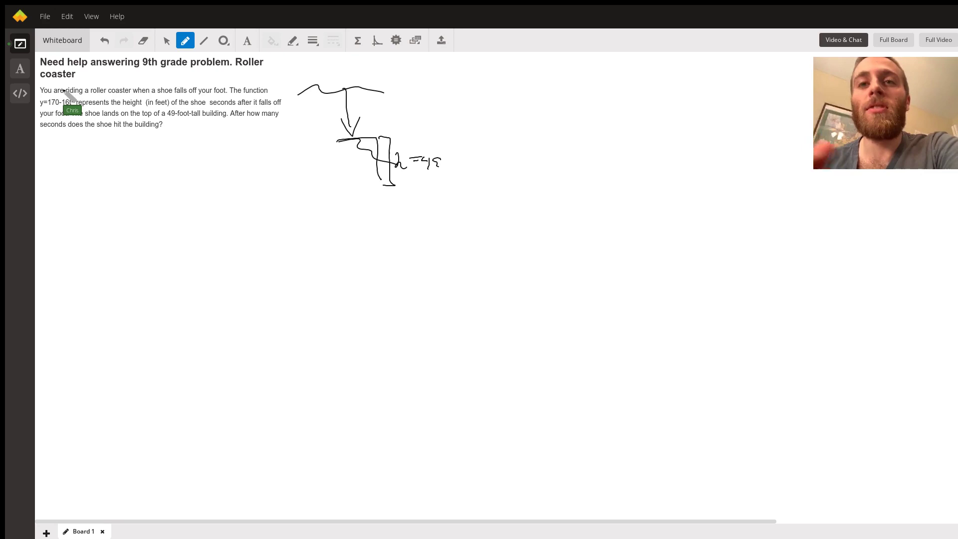
pyautogui.moveTo(68, 154); pyautogui.dragTo(67, 172)
pyautogui.moveTo(73, 157)
pyautogui.mouseDown()
pyautogui.moveTo(79, 171)
pyautogui.moveTo(164, 159)
pyautogui.moveTo(148, 192)
pyautogui.mouseUp()
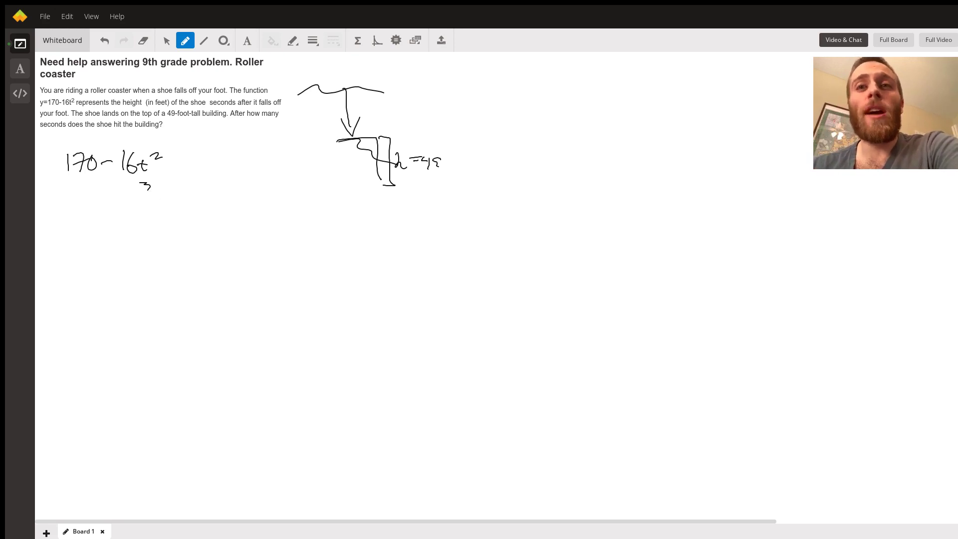
# - Complete 170 − 16t² = 49, clearing the stray mark and the trial bracket and arrow under 49
pyautogui.hotkey('ctrl', 'z')
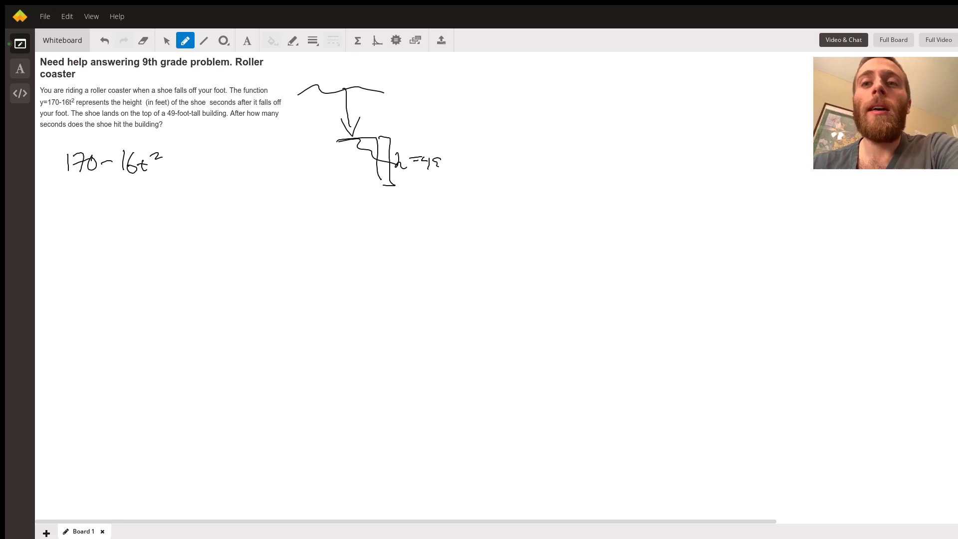
pyautogui.moveTo(167, 160); pyautogui.dragTo(212, 176)
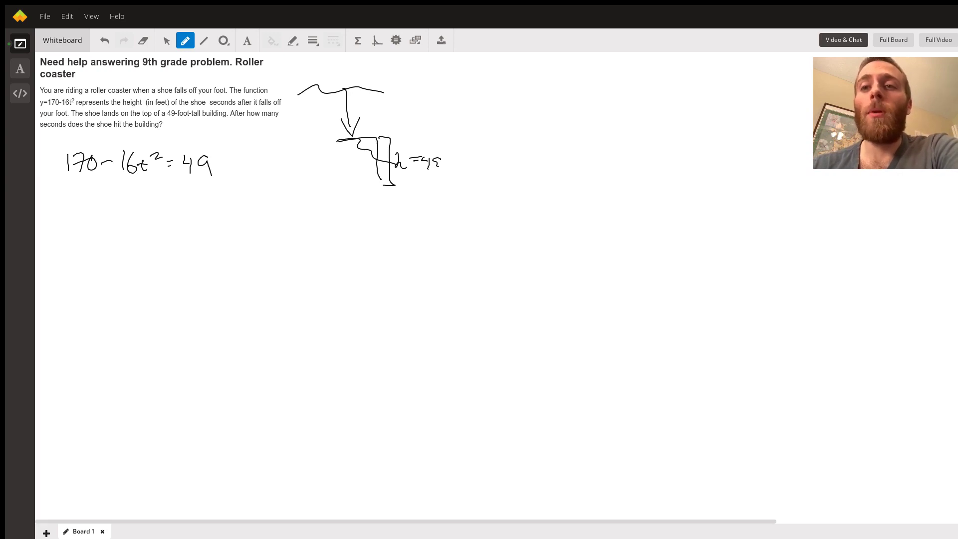
pyautogui.moveTo(184, 176)
pyautogui.mouseDown()
pyautogui.moveTo(205, 189)
pyautogui.moveTo(217, 174)
pyautogui.mouseUp()
pyautogui.moveTo(199, 190)
pyautogui.mouseDown()
pyautogui.moveTo(200, 201)
pyautogui.moveTo(136, 205)
pyautogui.mouseUp()
pyautogui.moveTo(130, 212); pyautogui.dragTo(157, 205)
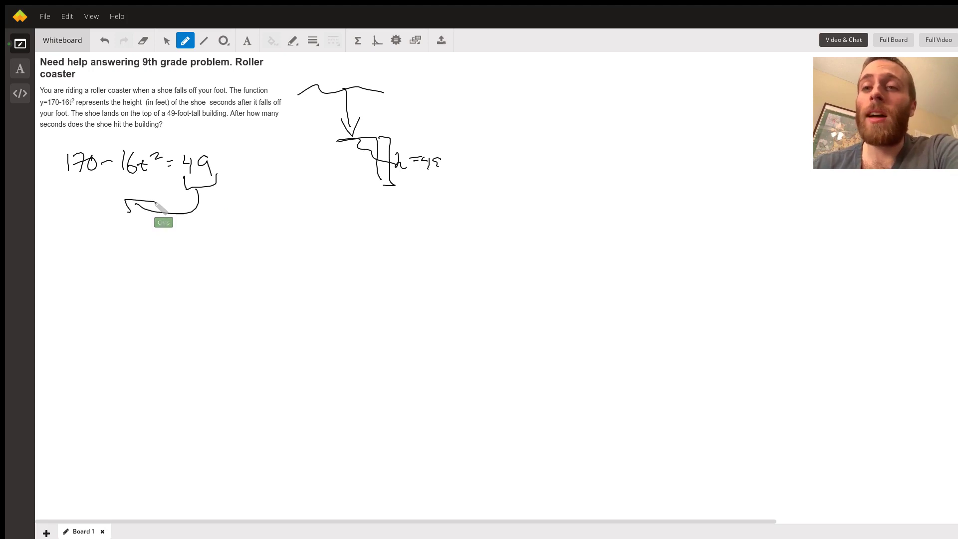
pyautogui.hotkey('ctrl', 'z')
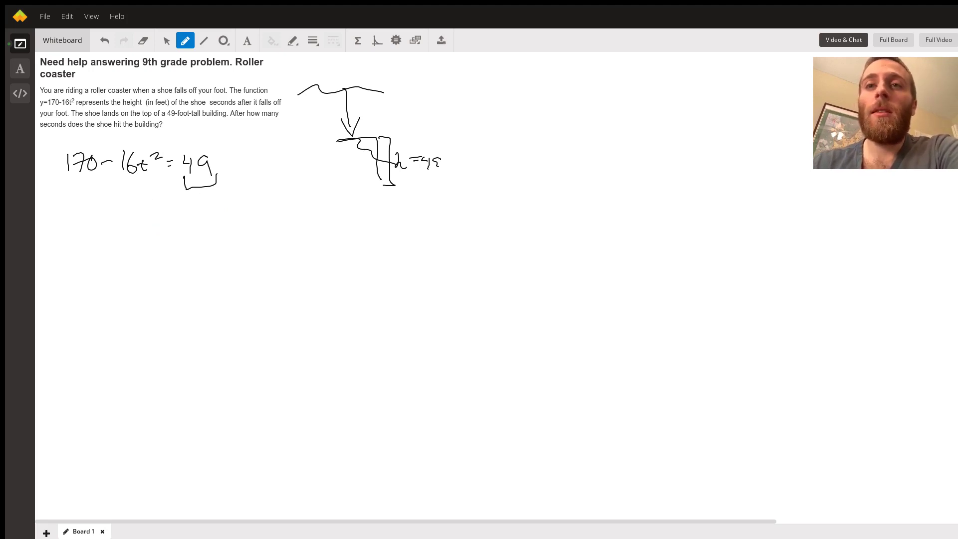
pyautogui.hotkey('ctrl', 'z')
# - Write −49 under both 49 and 170
pyautogui.moveTo(174, 186)
pyautogui.mouseDown()
pyautogui.moveTo(195, 183)
pyautogui.moveTo(194, 197)
pyautogui.moveTo(213, 199)
pyautogui.mouseUp()
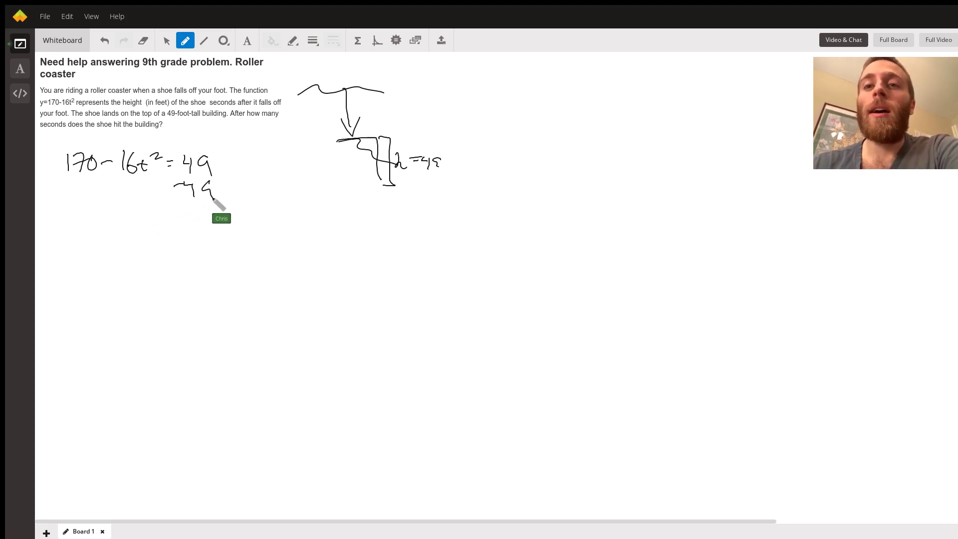
pyautogui.moveTo(63, 187); pyautogui.dragTo(71, 185)
pyautogui.moveTo(79, 184)
pyautogui.mouseDown()
pyautogui.moveTo(101, 199)
pyautogui.moveTo(74, 235)
pyautogui.moveTo(123, 229)
pyautogui.mouseUp()
# - Write the simplified line 121 − 16t² = 0
pyautogui.moveTo(131, 219)
pyautogui.mouseDown()
pyautogui.moveTo(133, 237)
pyautogui.moveTo(151, 239)
pyautogui.mouseUp()
pyautogui.moveTo(145, 231); pyautogui.dragTo(185, 229)
pyautogui.moveTo(176, 235)
pyautogui.mouseDown()
pyautogui.moveTo(206, 231)
pyautogui.moveTo(201, 223)
pyautogui.mouseUp()
pyautogui.moveTo(159, 221); pyautogui.dragTo(166, 228)
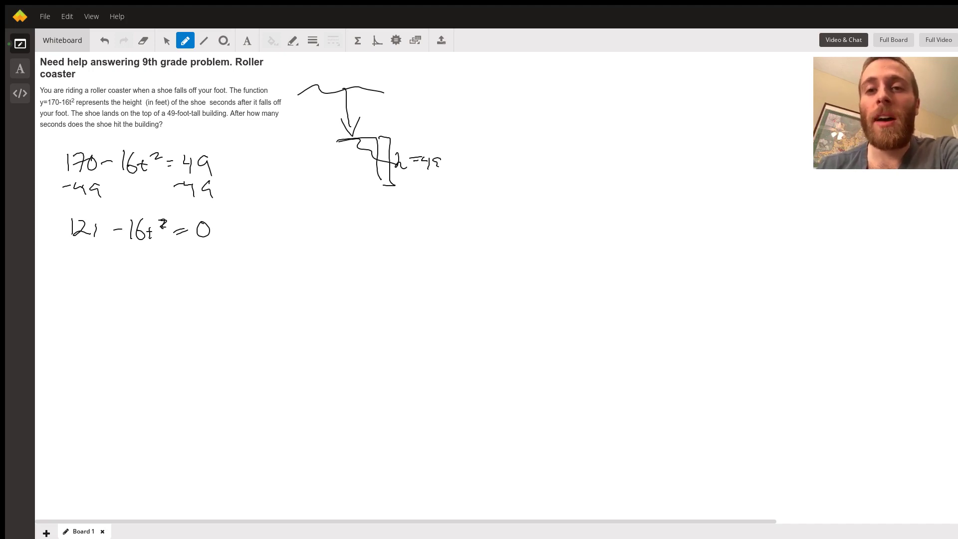
# - Write t = (−b ± √(b² − 4ac)) / 2a below the simplified equation
pyautogui.moveTo(58, 261)
pyautogui.mouseDown()
pyautogui.moveTo(69, 260)
pyautogui.moveTo(70, 274)
pyautogui.mouseUp()
pyautogui.moveTo(78, 265); pyautogui.dragTo(143, 253)
pyautogui.moveTo(139, 249)
pyautogui.mouseDown()
pyautogui.moveTo(144, 259)
pyautogui.moveTo(232, 237)
pyautogui.mouseUp()
pyautogui.moveTo(176, 248)
pyautogui.mouseDown()
pyautogui.moveTo(178, 262)
pyautogui.moveTo(195, 253)
pyautogui.mouseUp()
pyautogui.moveTo(204, 254); pyautogui.dragTo(220, 257)
pyautogui.moveTo(217, 252)
pyautogui.mouseDown()
pyautogui.moveTo(218, 261)
pyautogui.moveTo(242, 260)
pyautogui.mouseUp()
pyautogui.moveTo(112, 274); pyautogui.dragTo(242, 272)
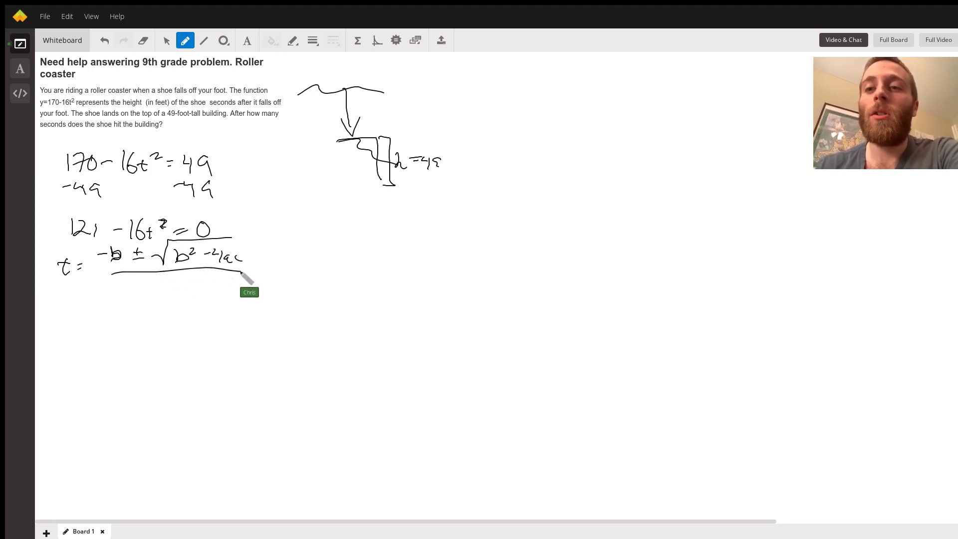
pyautogui.moveTo(152, 281); pyautogui.dragTo(182, 291)
# - Write the general form at² + bt + c = 0 to the right
pyautogui.moveTo(279, 217); pyautogui.dragTo(291, 225)
pyautogui.moveTo(285, 219)
pyautogui.mouseDown()
pyautogui.moveTo(307, 213)
pyautogui.moveTo(317, 223)
pyautogui.mouseUp()
pyautogui.moveTo(327, 211)
pyautogui.mouseDown()
pyautogui.moveTo(340, 221)
pyautogui.moveTo(407, 214)
pyautogui.mouseUp()
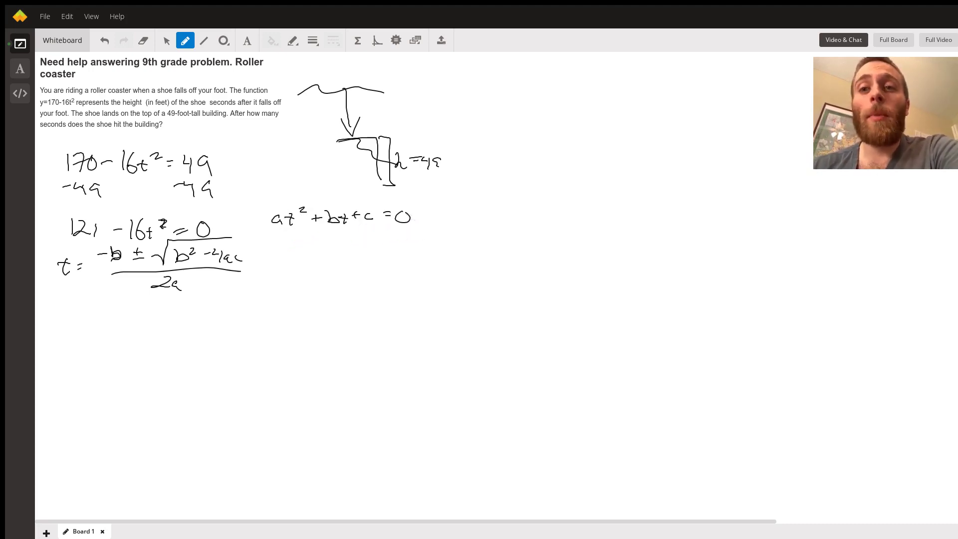
# - Bracket −16t² as the a term, discarding a trial circle around the equation
pyautogui.moveTo(134, 240); pyautogui.dragTo(155, 203)
pyautogui.hotkey('ctrl', 'z')
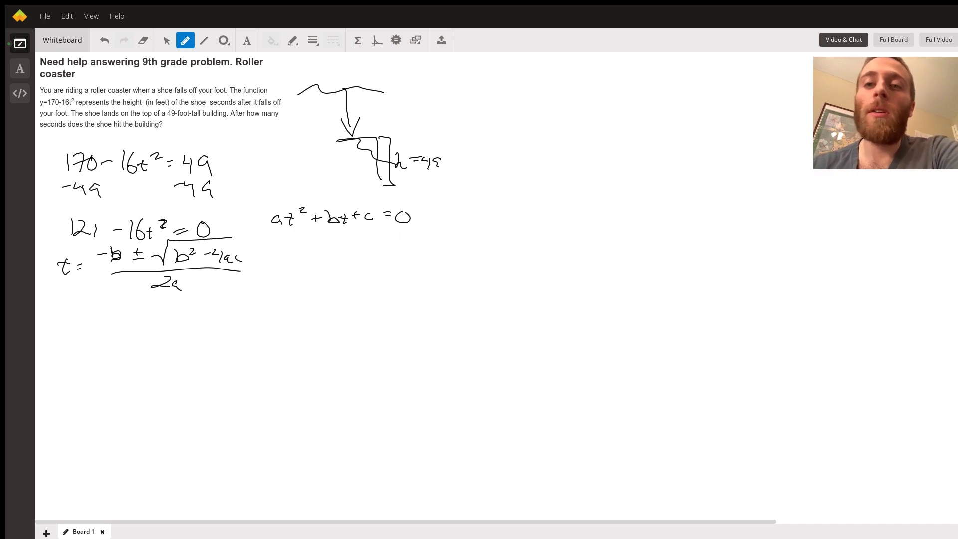
pyautogui.hotkey('ctrl', 'y')
pyautogui.hotkey('ctrl', 'z')
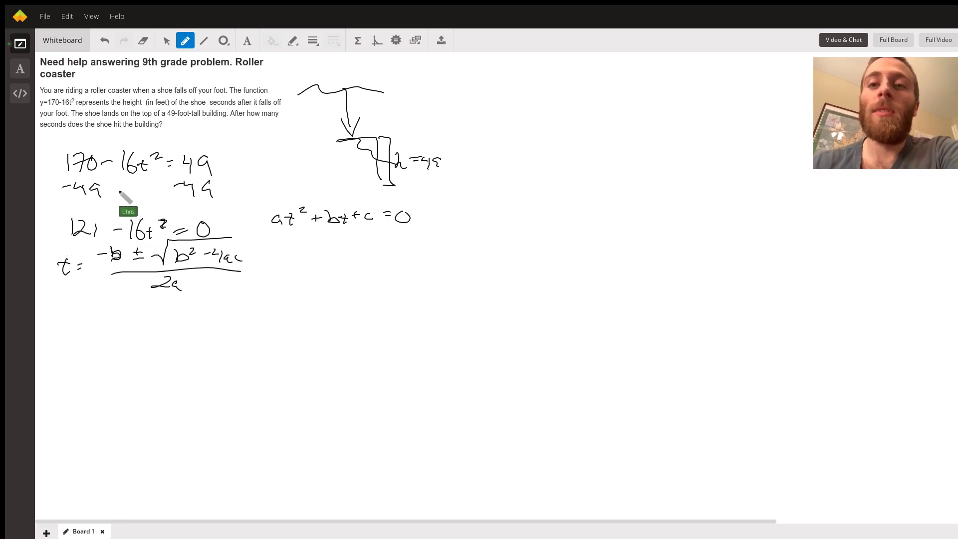
pyautogui.moveTo(116, 224)
pyautogui.mouseDown()
pyautogui.moveTo(142, 209)
pyautogui.moveTo(150, 220)
pyautogui.moveTo(136, 206)
pyautogui.mouseUp()
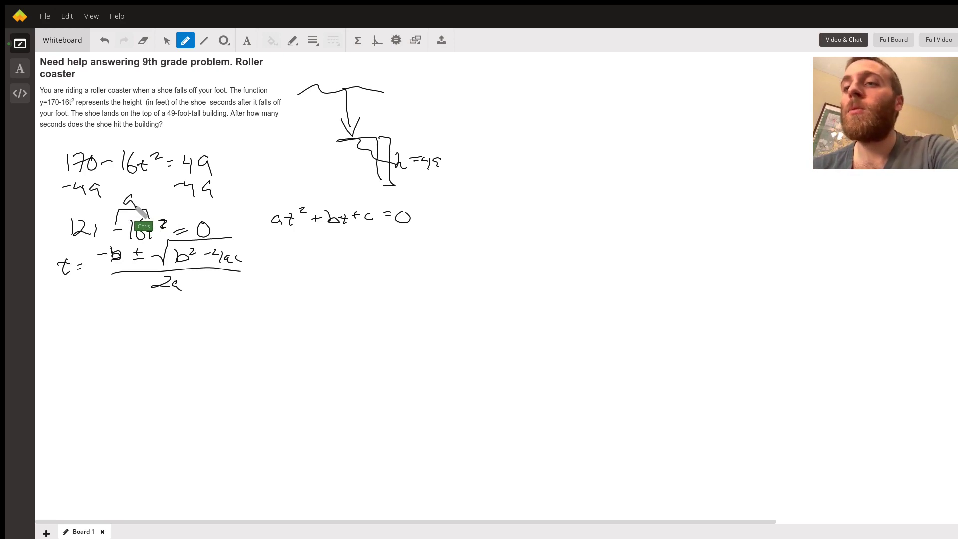
# - Write b = 0 beside the standard form and bracket 121, labelling it c
pyautogui.moveTo(327, 230); pyautogui.dragTo(333, 239)
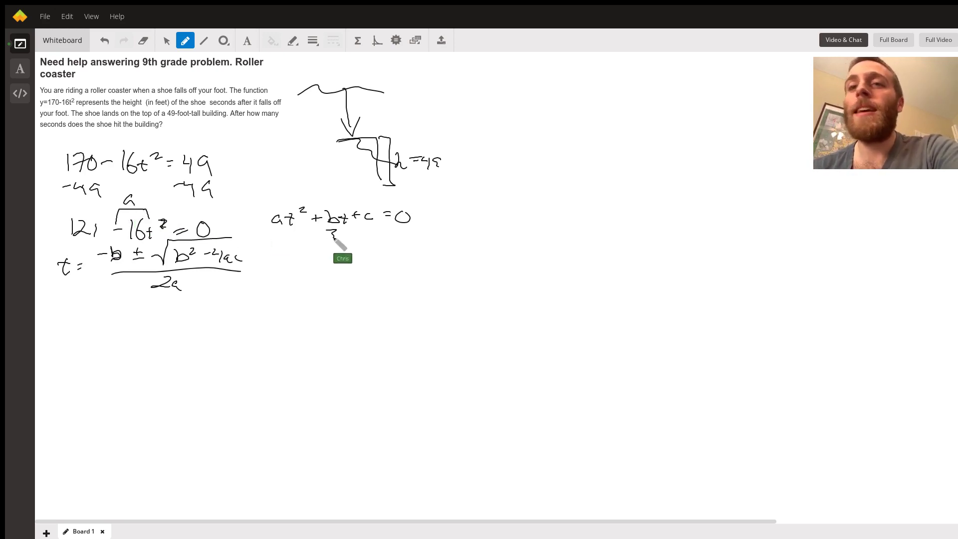
pyautogui.hotkey('ctrl', 'z')
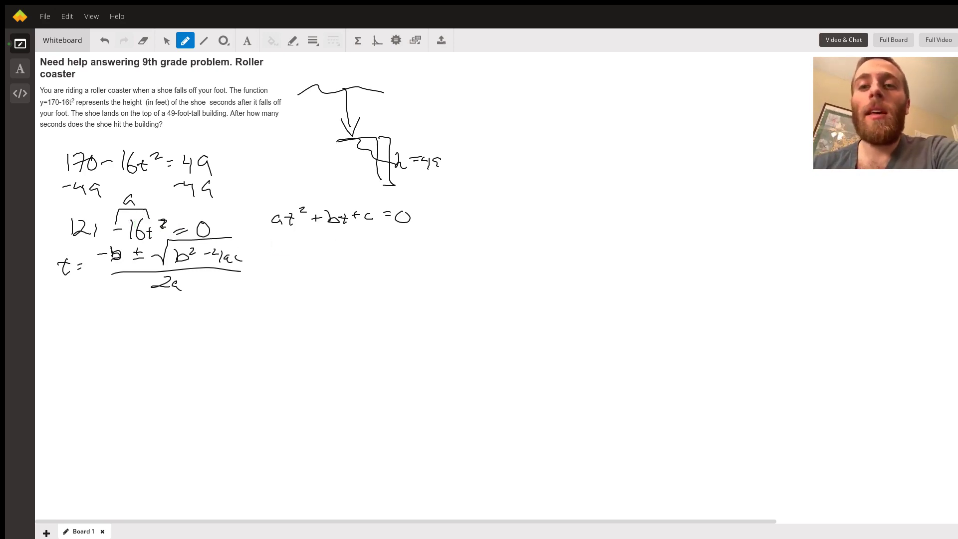
pyautogui.moveTo(145, 199); pyautogui.dragTo(142, 203)
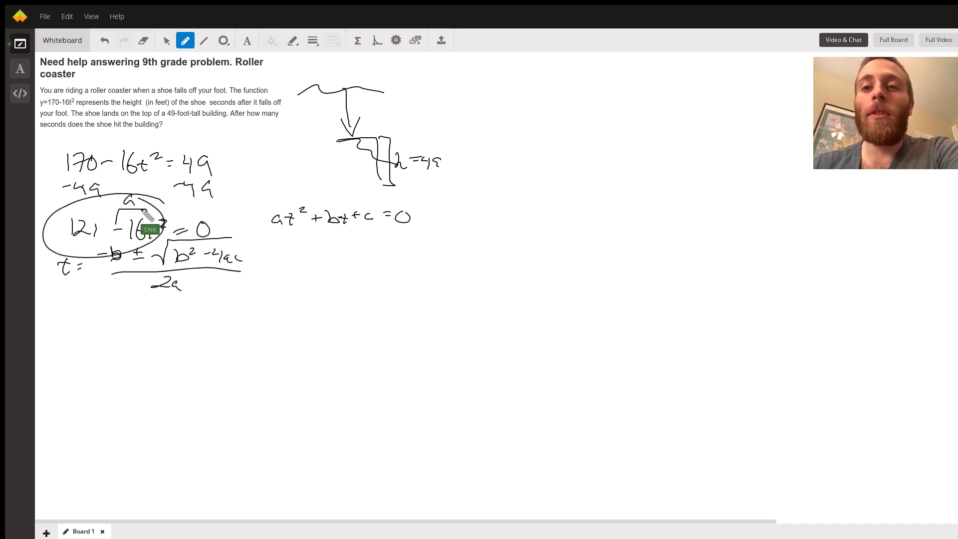
pyautogui.hotkey('ctrl', 'z')
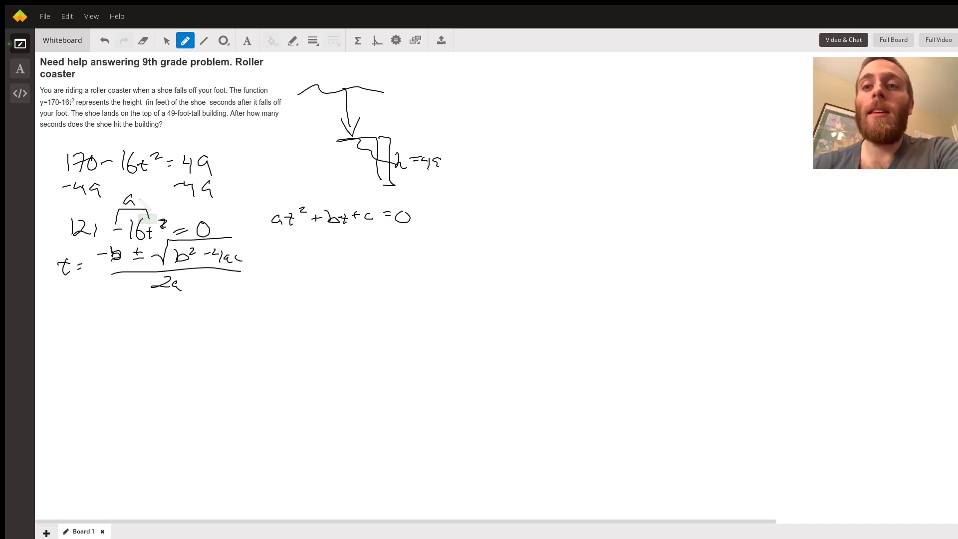
pyautogui.moveTo(226, 199); pyautogui.dragTo(237, 205)
pyautogui.moveTo(243, 198); pyautogui.dragTo(249, 199)
pyautogui.moveTo(243, 201); pyautogui.dragTo(261, 197)
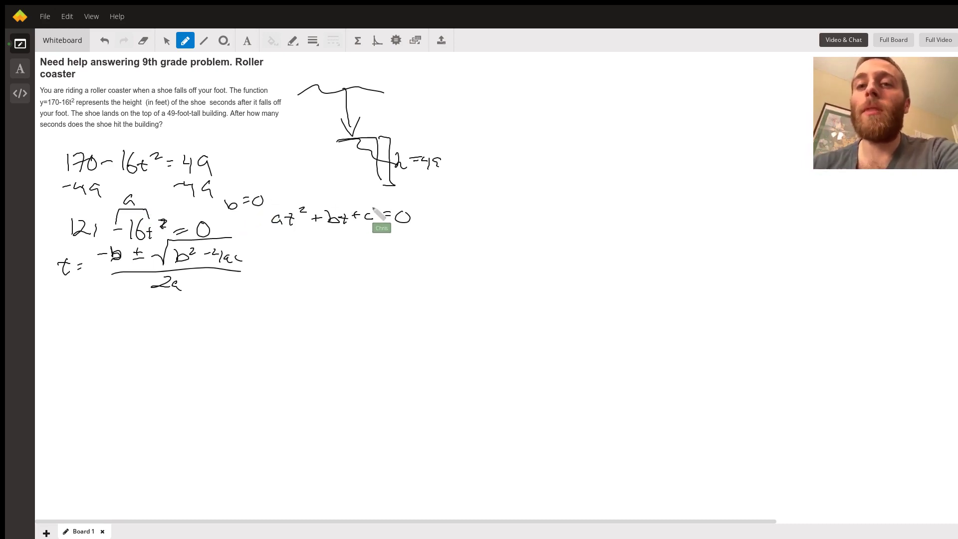
pyautogui.moveTo(105, 228); pyautogui.dragTo(160, 229)
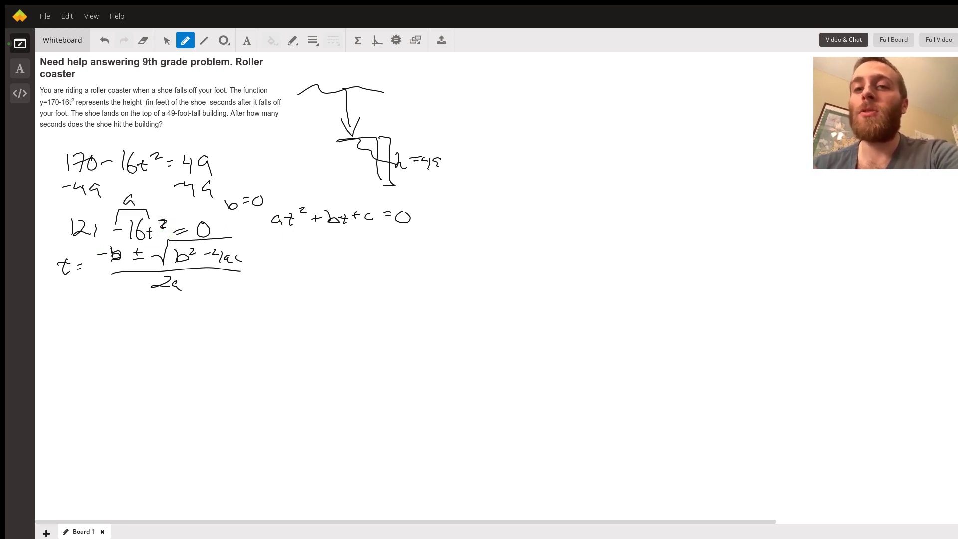
pyautogui.moveTo(65, 225)
pyautogui.mouseDown()
pyautogui.moveTo(95, 215)
pyautogui.moveTo(83, 205)
pyautogui.mouseUp()
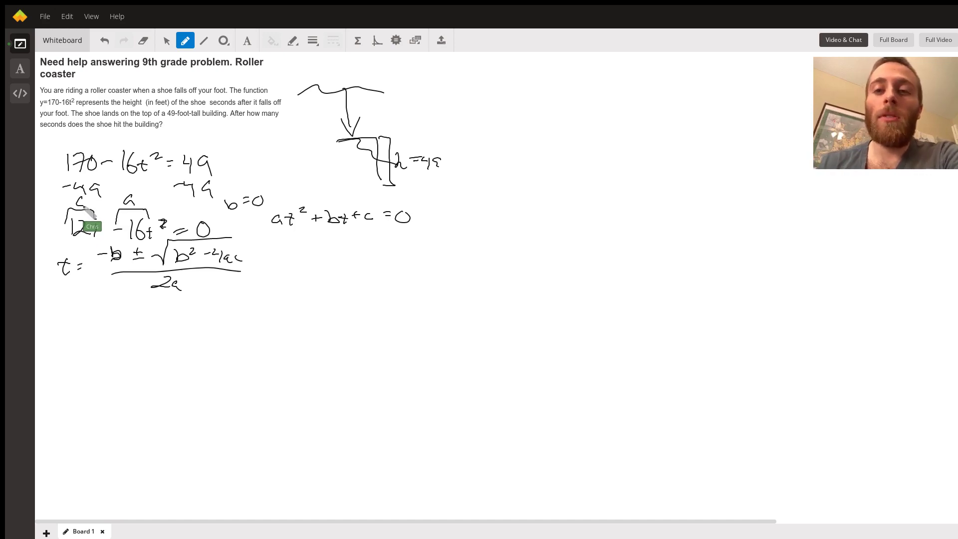
# - Write the numerator = −0 ± √((0)² − 4(−16)(121)) below the formula
pyautogui.moveTo(84, 309); pyautogui.dragTo(91, 314)
pyautogui.moveTo(107, 303); pyautogui.dragTo(143, 308)
pyautogui.moveTo(140, 309); pyautogui.dragTo(238, 286)
pyautogui.moveTo(180, 295)
pyautogui.mouseDown()
pyautogui.moveTo(177, 313)
pyautogui.moveTo(191, 299)
pyautogui.mouseUp()
pyautogui.moveTo(201, 296)
pyautogui.mouseDown()
pyautogui.moveTo(204, 313)
pyautogui.moveTo(216, 299)
pyautogui.moveTo(247, 314)
pyautogui.mouseUp()
pyautogui.moveTo(251, 307); pyautogui.dragTo(263, 314)
pyautogui.moveTo(270, 300)
pyautogui.mouseDown()
pyautogui.moveTo(279, 323)
pyautogui.moveTo(318, 319)
pyautogui.mouseUp()
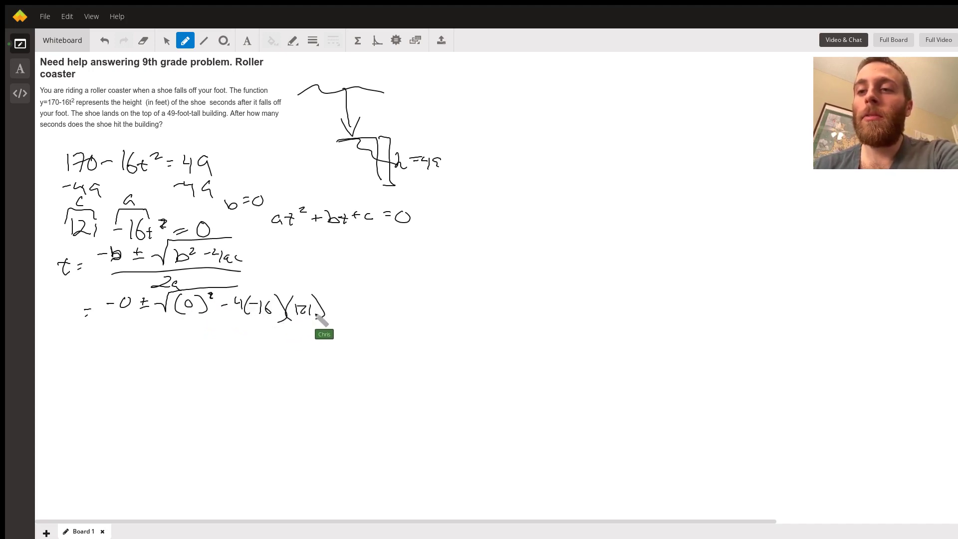
pyautogui.moveTo(237, 287); pyautogui.dragTo(325, 283)
# - Draw the fraction bar, write the denominator 2(−16), and add an equals sign
pyautogui.moveTo(127, 328); pyautogui.dragTo(288, 322)
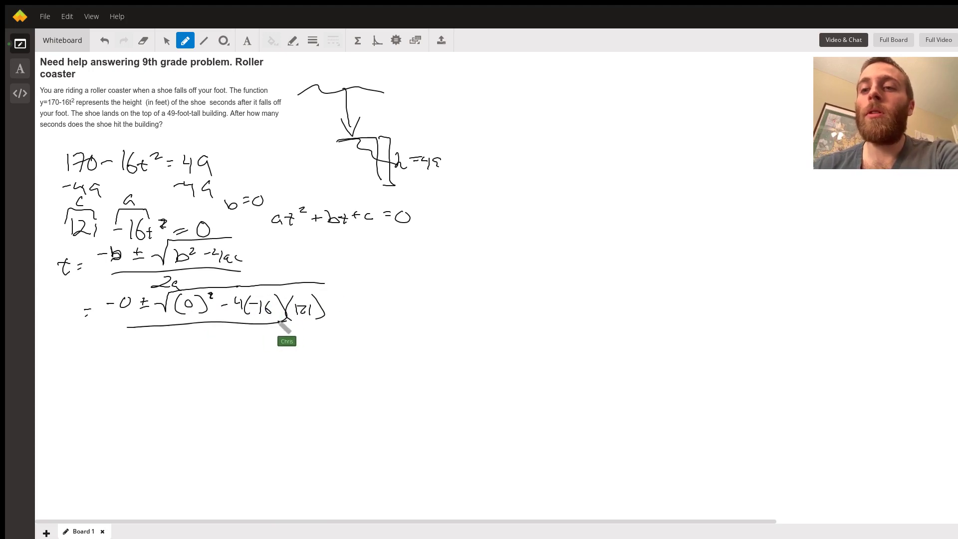
pyautogui.moveTo(288, 322); pyautogui.dragTo(330, 317)
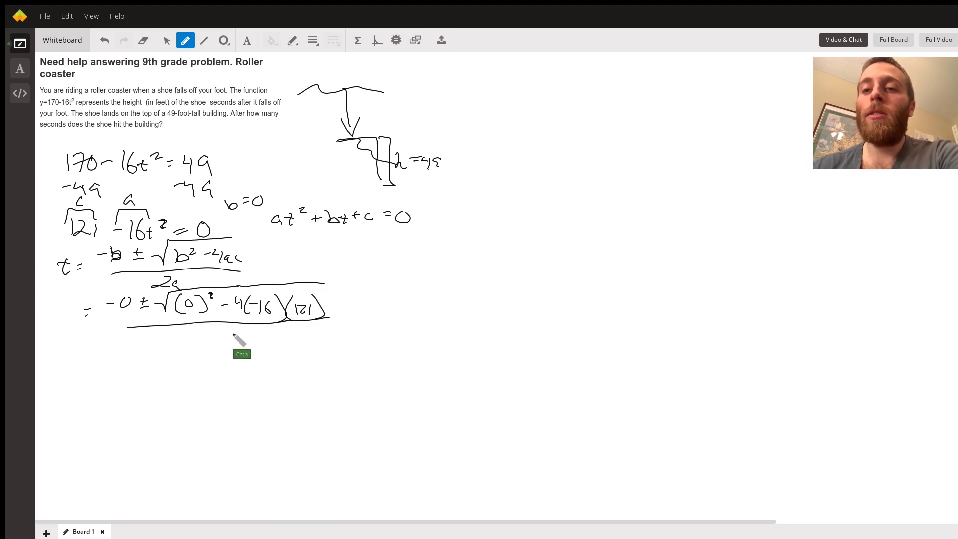
pyautogui.moveTo(192, 333); pyautogui.dragTo(211, 344)
pyautogui.moveTo(224, 328)
pyautogui.mouseDown()
pyautogui.moveTo(228, 351)
pyautogui.moveTo(234, 337)
pyautogui.moveTo(239, 344)
pyautogui.mouseUp()
pyautogui.moveTo(250, 330)
pyautogui.mouseDown()
pyautogui.moveTo(245, 343)
pyautogui.moveTo(265, 351)
pyautogui.mouseUp()
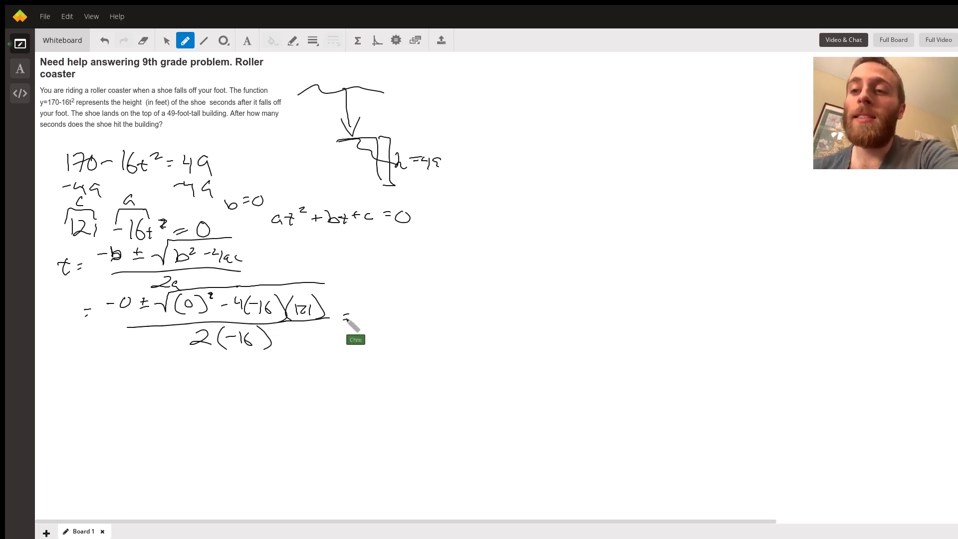
pyautogui.moveTo(343, 315); pyautogui.dragTo(349, 314)
pyautogui.moveTo(344, 319)
pyautogui.mouseDown()
pyautogui.moveTo(408, 312)
pyautogui.moveTo(410, 322)
pyautogui.moveTo(416, 304)
pyautogui.moveTo(438, 327)
pyautogui.mouseUp()
# - Write the solutions 2.75, −2.75 after the equals sign and put t before the line
pyautogui.click(385, 320)
pyautogui.moveTo(446, 311)
pyautogui.mouseDown()
pyautogui.moveTo(511, 320)
pyautogui.moveTo(508, 328)
pyautogui.mouseUp()
pyautogui.click(481, 322)
pyautogui.moveTo(507, 307); pyautogui.dragTo(519, 306)
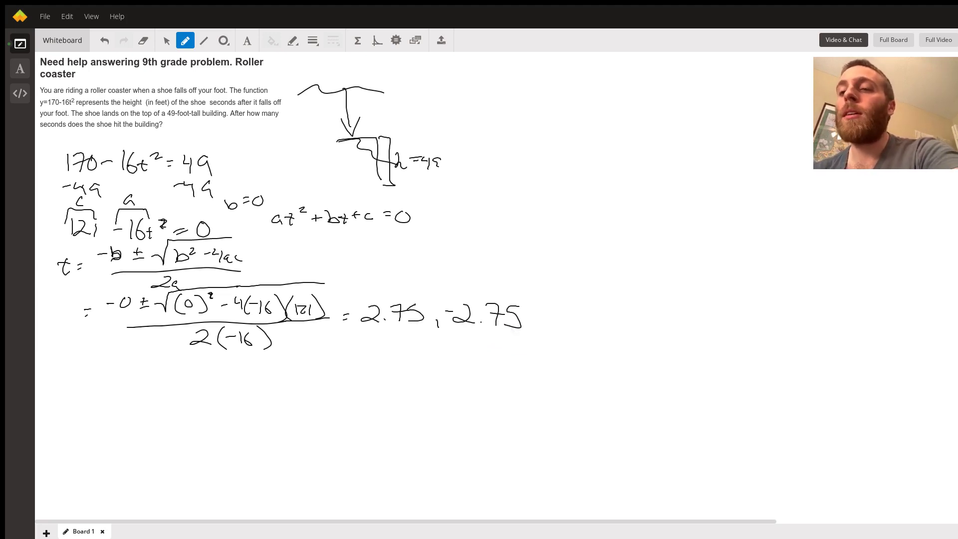
pyautogui.moveTo(62, 303)
pyautogui.mouseDown()
pyautogui.moveTo(63, 326)
pyautogui.moveTo(53, 315)
pyautogui.mouseUp()
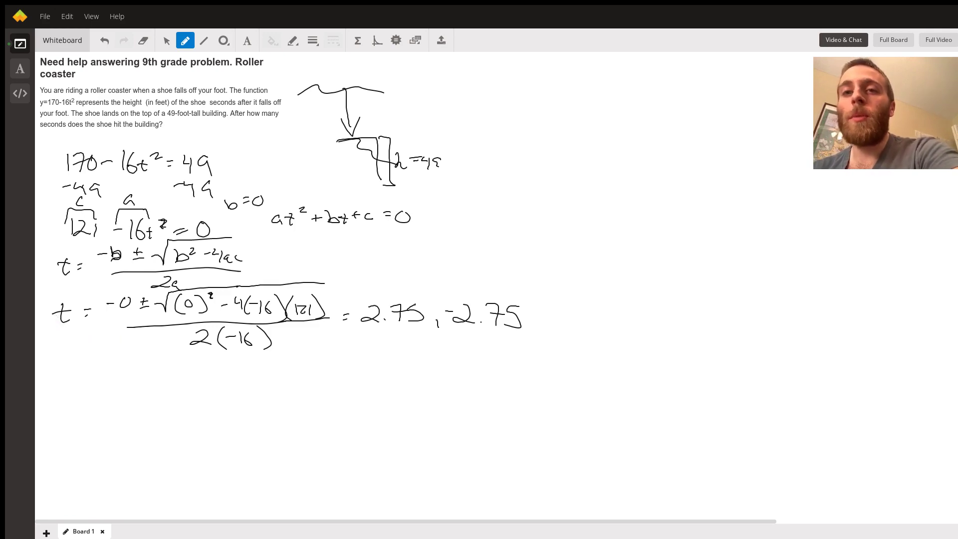
# - Add temporary ovals on the original equation and an underline under the solutions, then undo them
pyautogui.moveTo(158, 135); pyautogui.dragTo(140, 133)
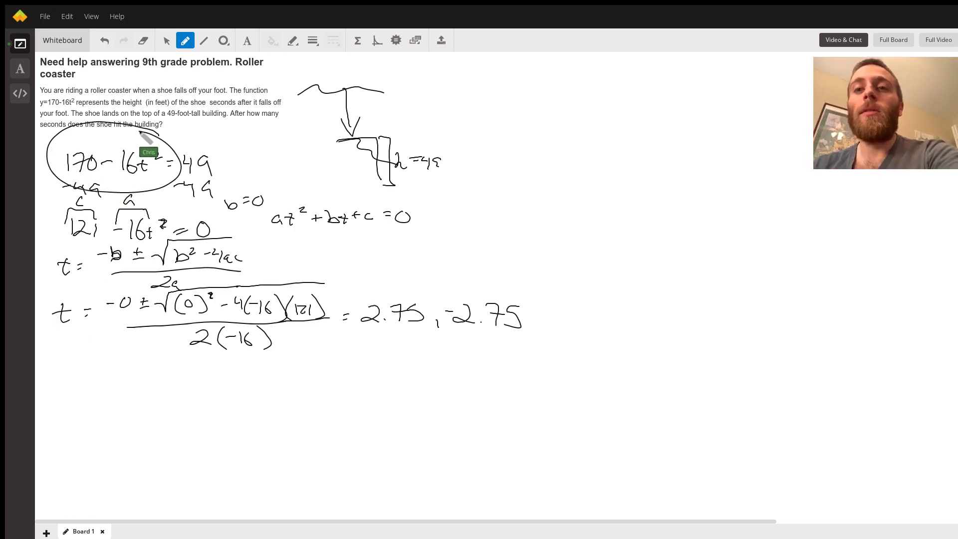
pyautogui.moveTo(223, 138); pyautogui.dragTo(225, 160)
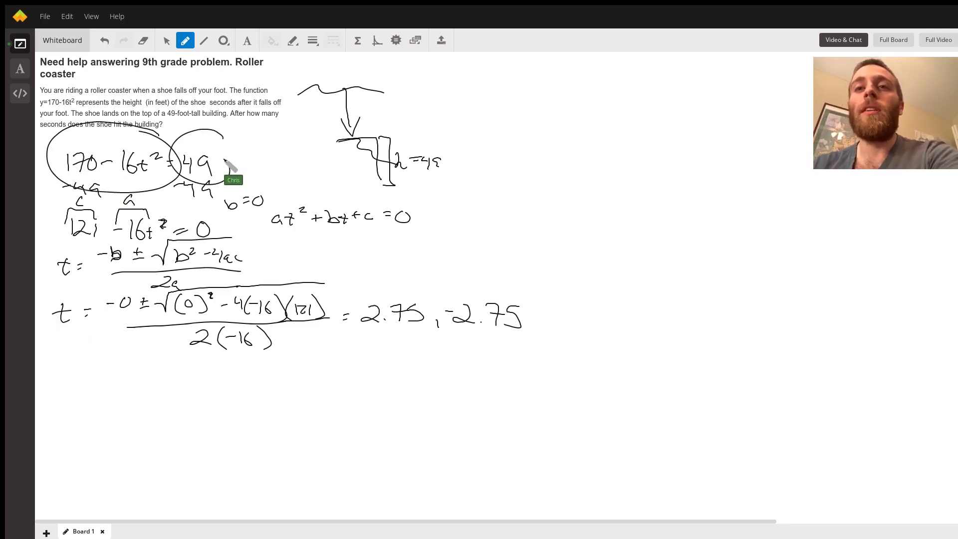
pyautogui.hotkey('ctrl', 'z')
pyautogui.moveTo(366, 337); pyautogui.dragTo(519, 347)
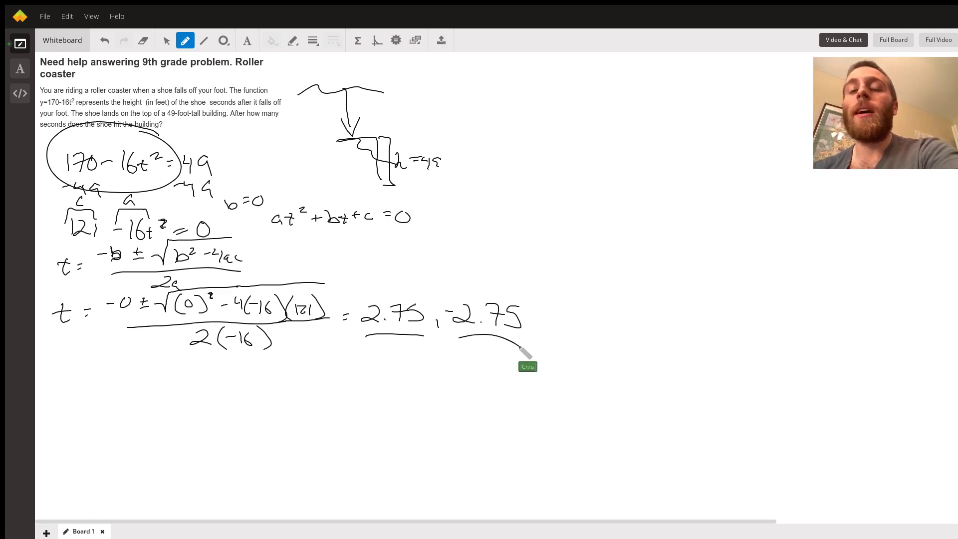
pyautogui.hotkey('ctrl', 'z')
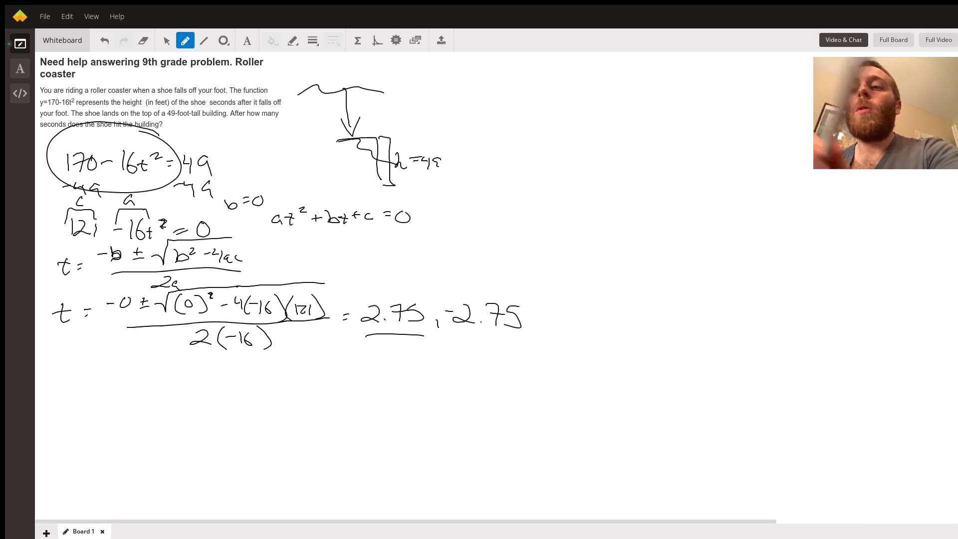
pyautogui.hotkey('ctrl', 'z')
pyautogui.hotkey('ctrl', 'z')
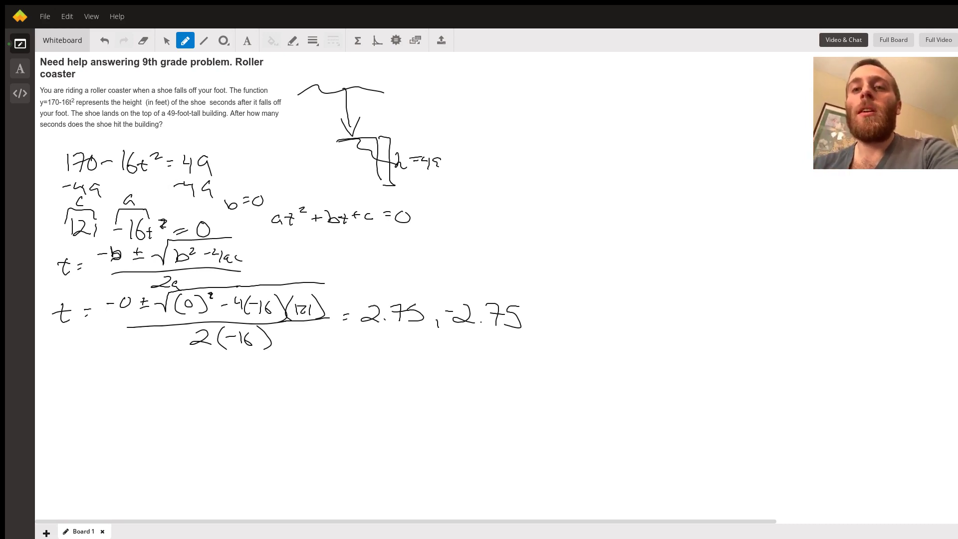
# - Circle and cross out −2.75, and circle 2.75
pyautogui.moveTo(549, 291)
pyautogui.mouseDown()
pyautogui.moveTo(509, 277)
pyautogui.moveTo(530, 274)
pyautogui.mouseUp()
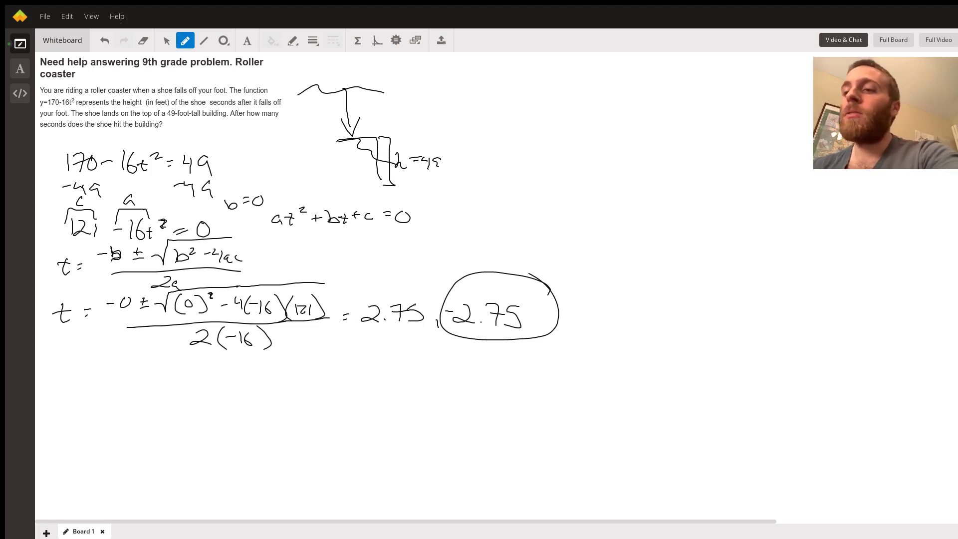
pyautogui.moveTo(467, 281); pyautogui.dragTo(519, 327)
pyautogui.moveTo(459, 334); pyautogui.dragTo(524, 292)
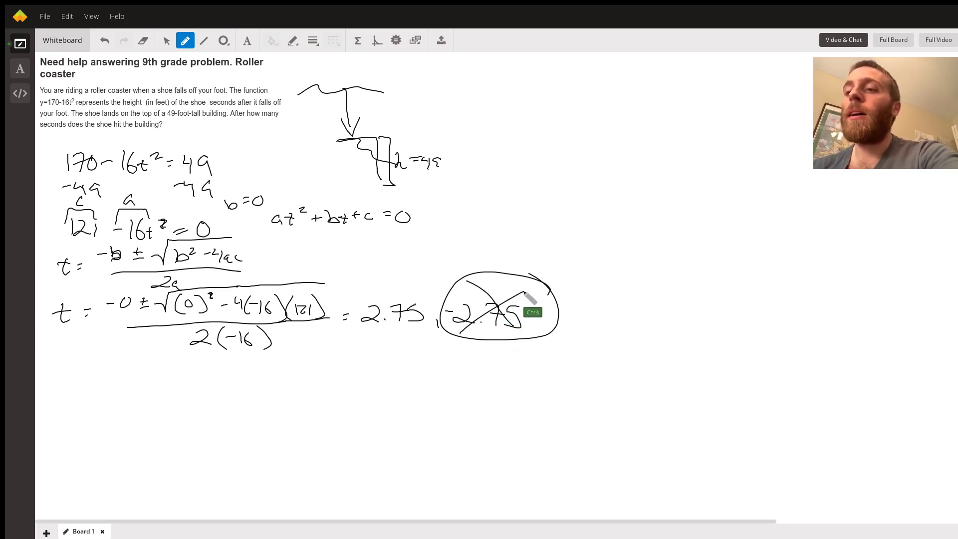
pyautogui.moveTo(433, 276)
pyautogui.mouseDown()
pyautogui.moveTo(399, 351)
pyautogui.moveTo(433, 284)
pyautogui.mouseUp()
# - Write the answer t = 2.75 sec under the standard form
pyautogui.moveTo(372, 235); pyautogui.dragTo(373, 252)
pyautogui.moveTo(365, 243); pyautogui.dragTo(400, 237)
pyautogui.moveTo(393, 245); pyautogui.dragTo(504, 251)
pyautogui.click(428, 247)
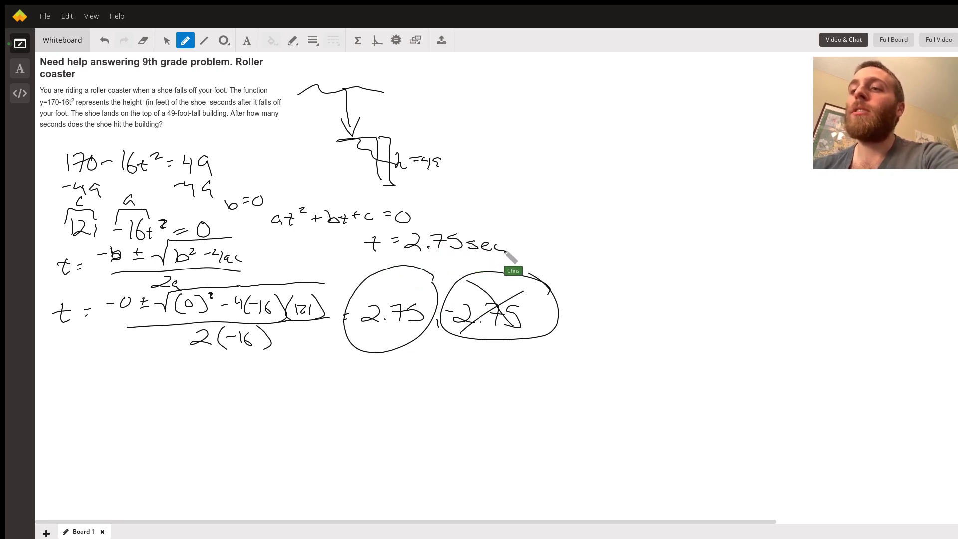